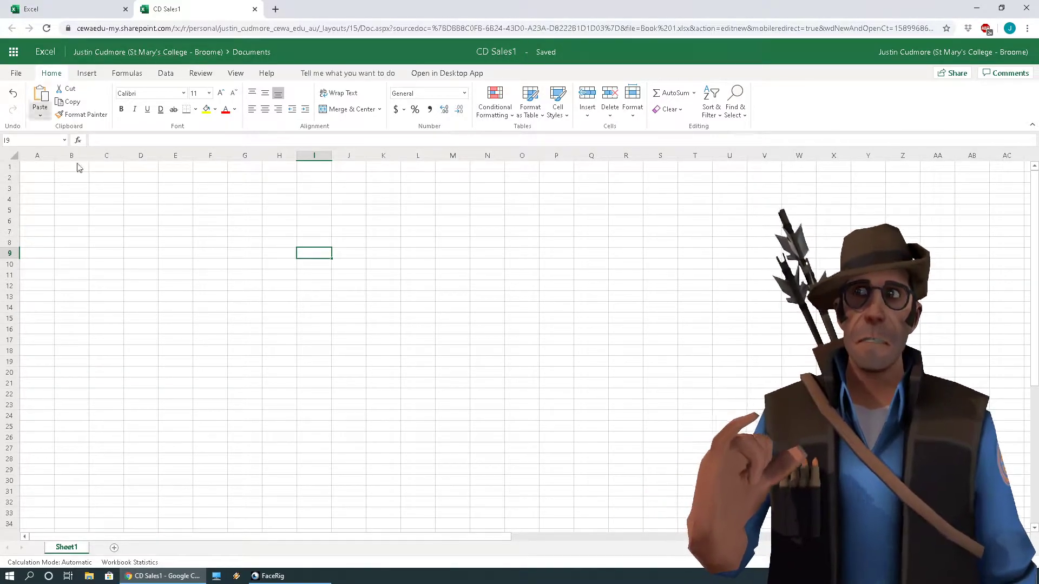
# - Paste the copied Sales table at C3, with years 1970 to 2020 by decade and values 1, 5, 300, 400, 100 and 2
pyautogui.moveTo(122, 202)
pyautogui.mouseDown()
pyautogui.moveTo(359, 290)
pyautogui.moveTo(372, 352)
pyautogui.moveTo(184, 261)
pyautogui.moveTo(134, 248)
pyautogui.moveTo(122, 212)
pyautogui.mouseUp()
pyautogui.click(147, 232)
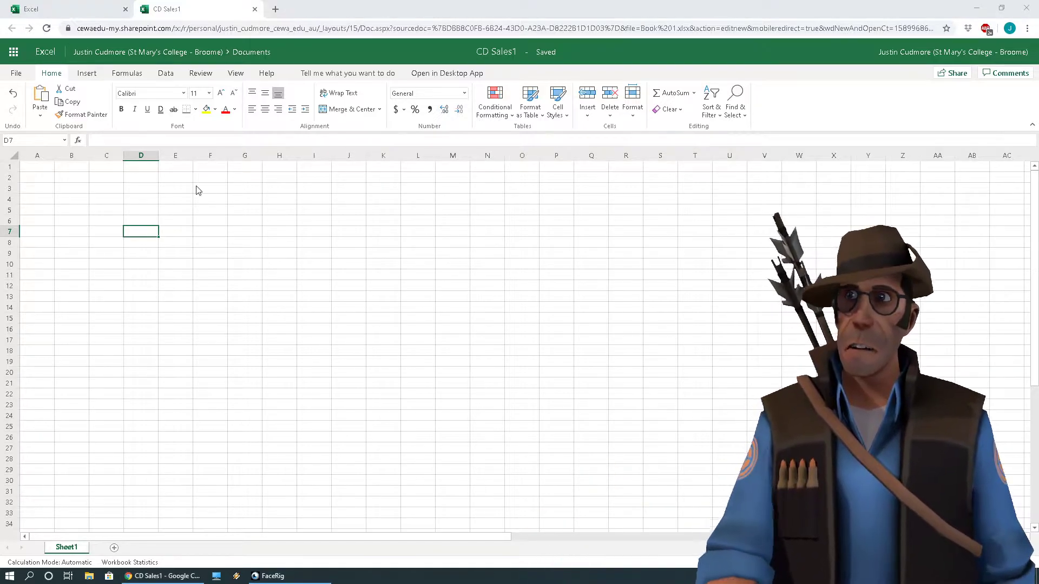
pyautogui.click(100, 191)
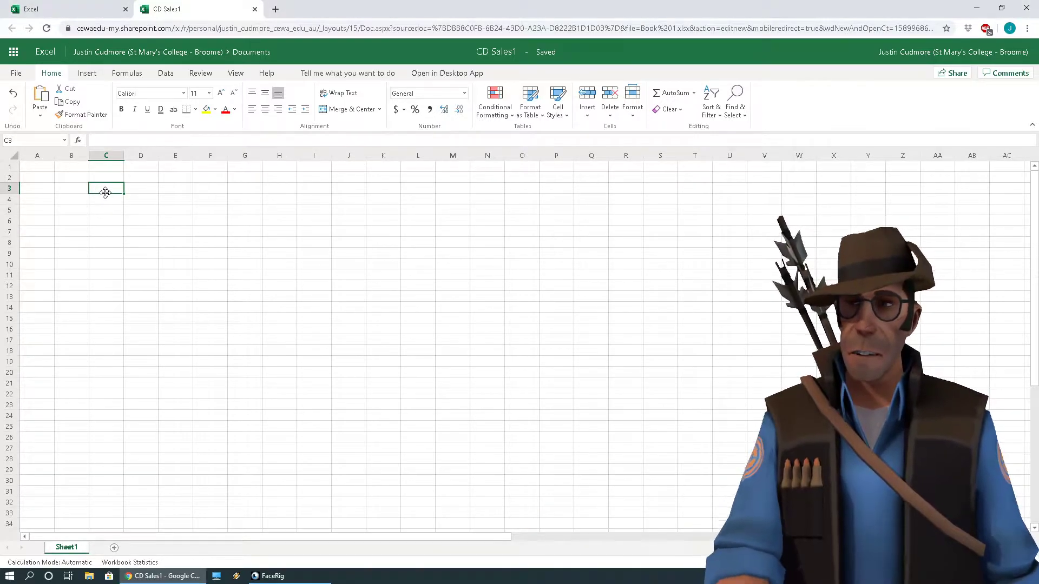
pyautogui.hotkey('ctrl', 'v')
pyautogui.click(139, 200)
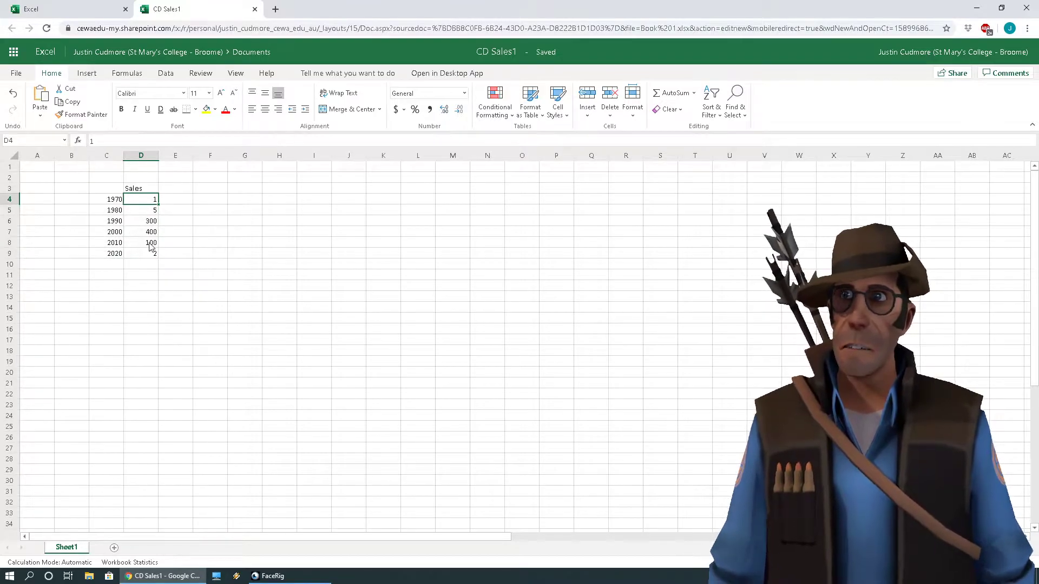
pyautogui.click(140, 190)
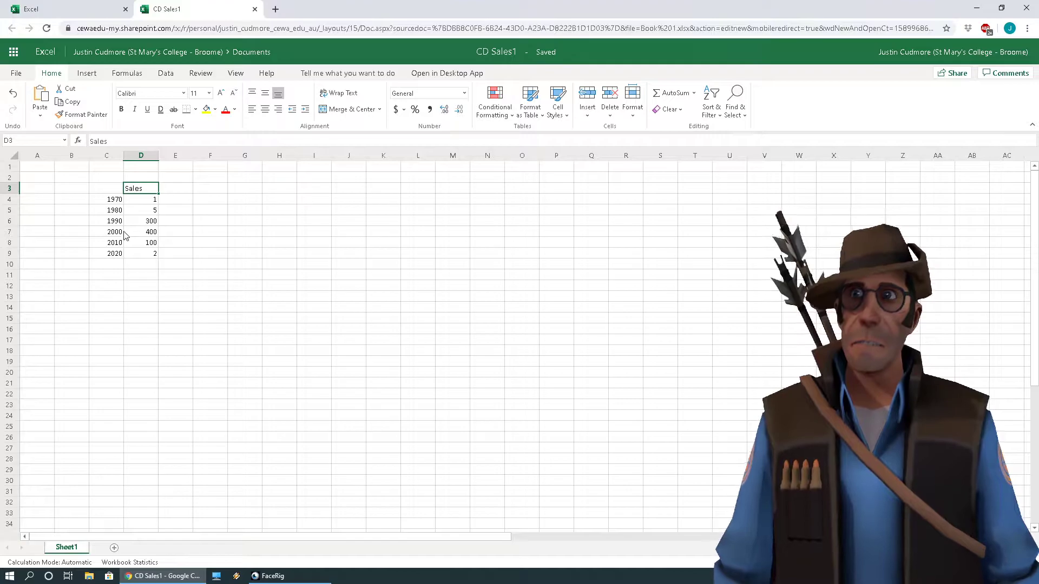
pyautogui.click(145, 236)
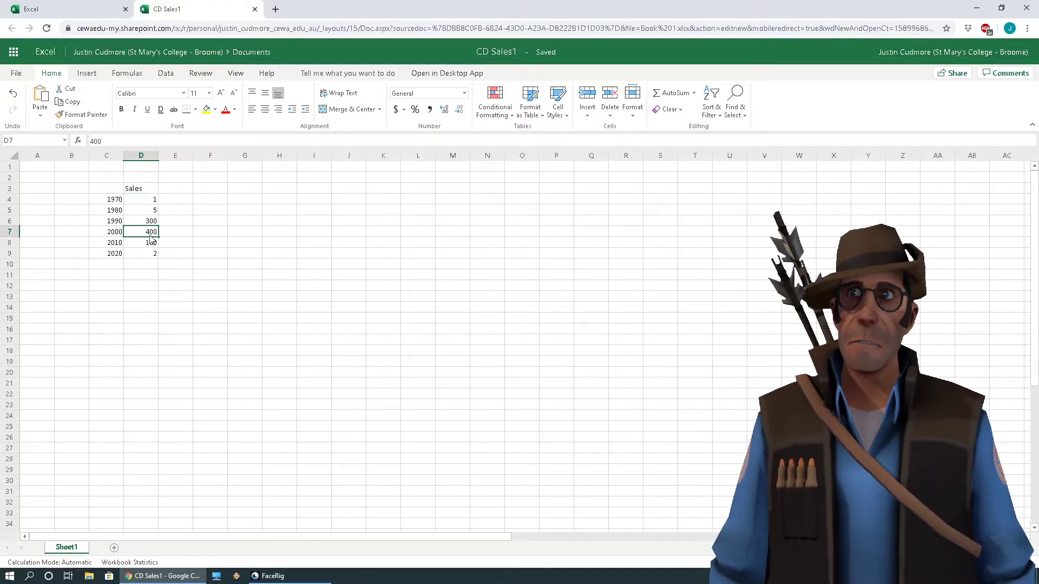
# - Insert a basic 2-D line chart from C3:D9 and move it beside the data table
pyautogui.moveTo(140, 190); pyautogui.dragTo(119, 258)
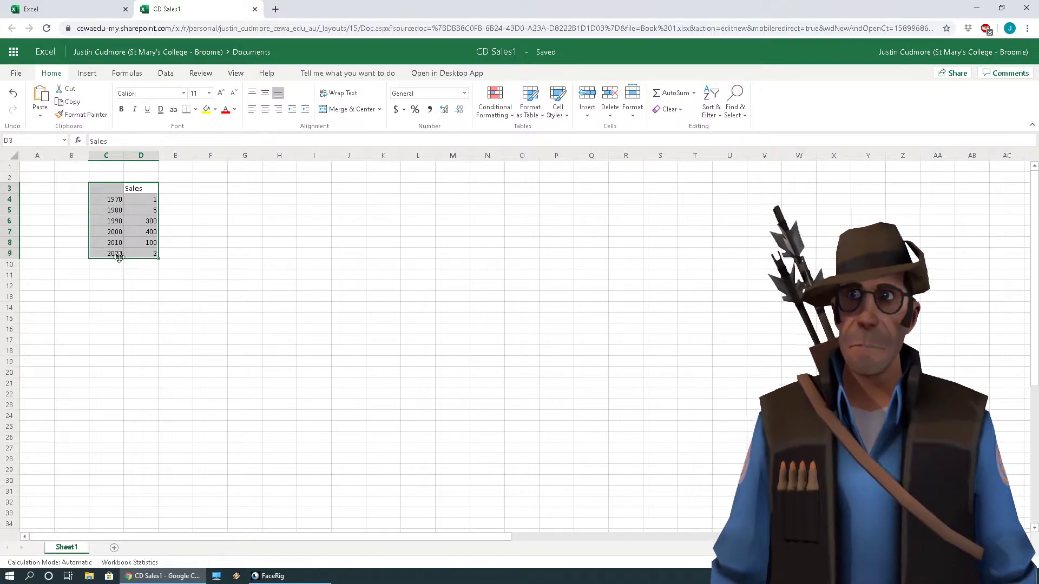
pyautogui.click(88, 74)
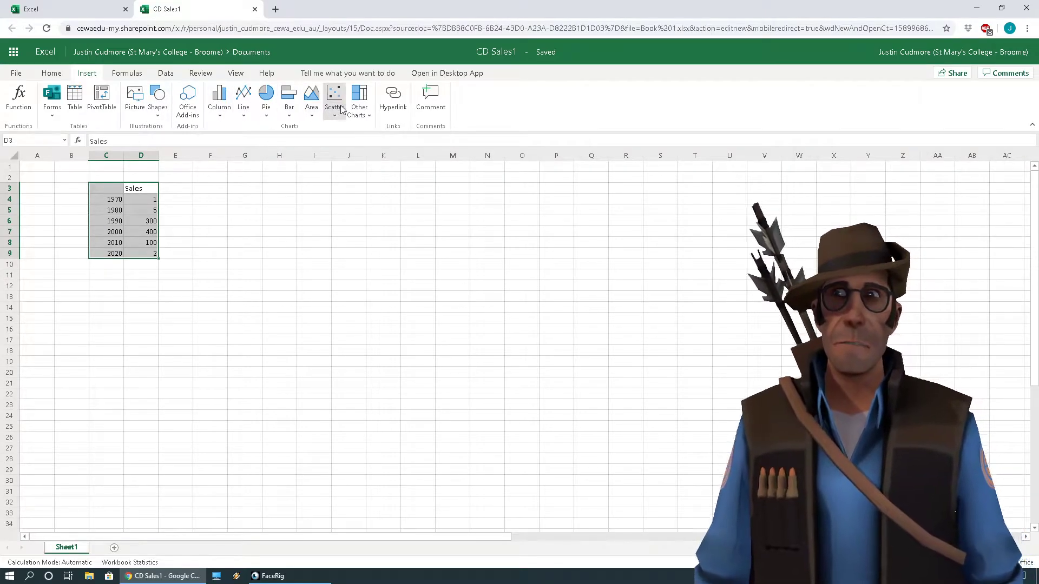
pyautogui.click(247, 118)
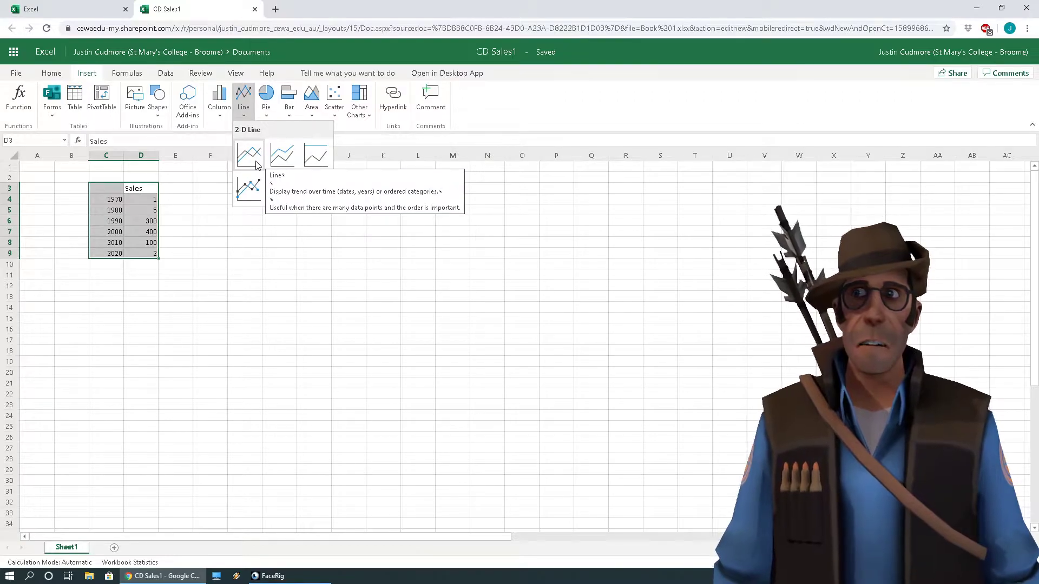
pyautogui.click(248, 156)
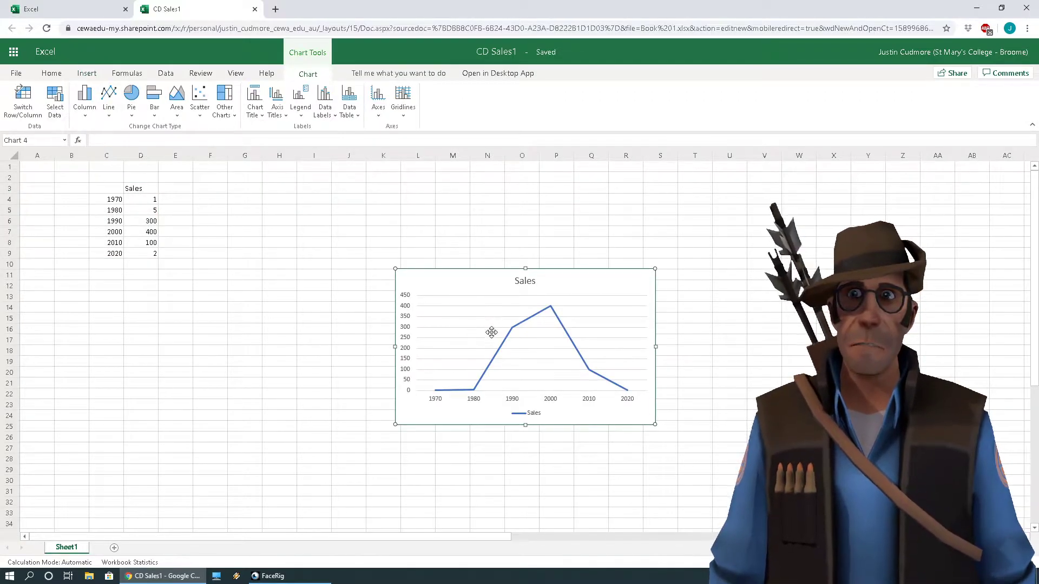
pyautogui.moveTo(526, 381); pyautogui.dragTo(329, 282)
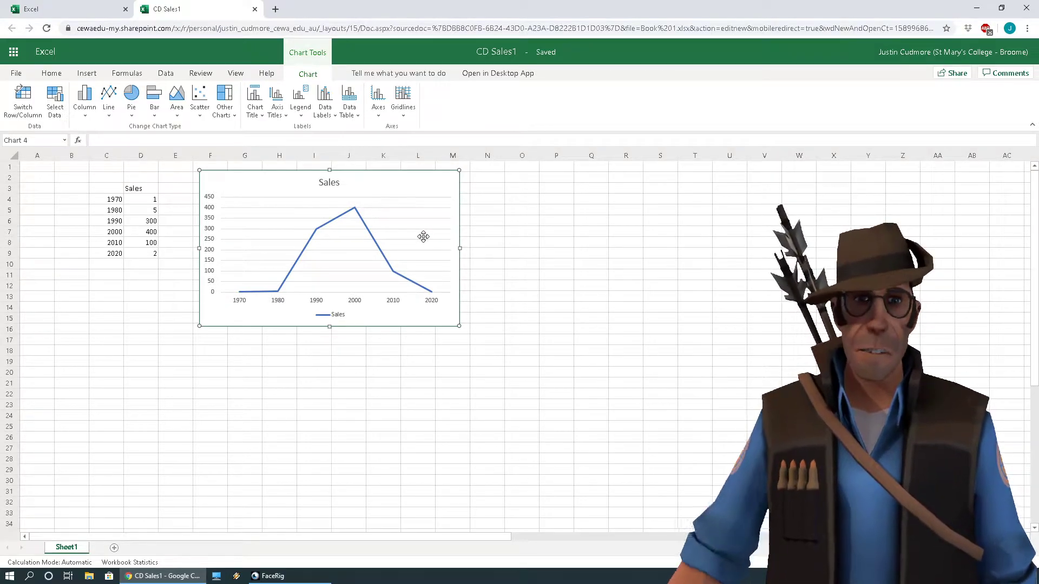
# - Delete the line chart and enter the heading Year in cell C3
pyautogui.press('Delete')
pyautogui.click(396, 246)
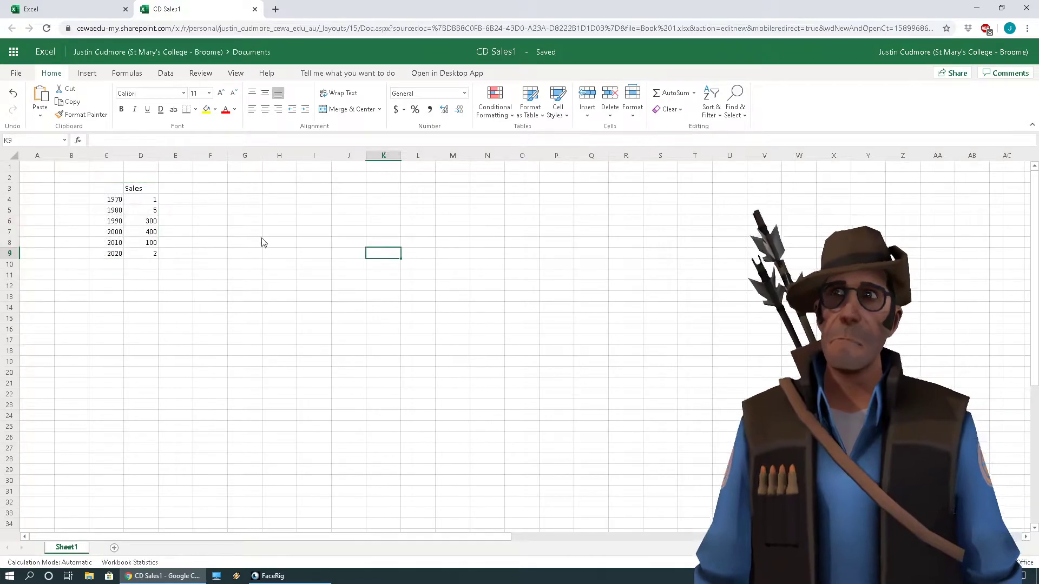
pyautogui.click(106, 190)
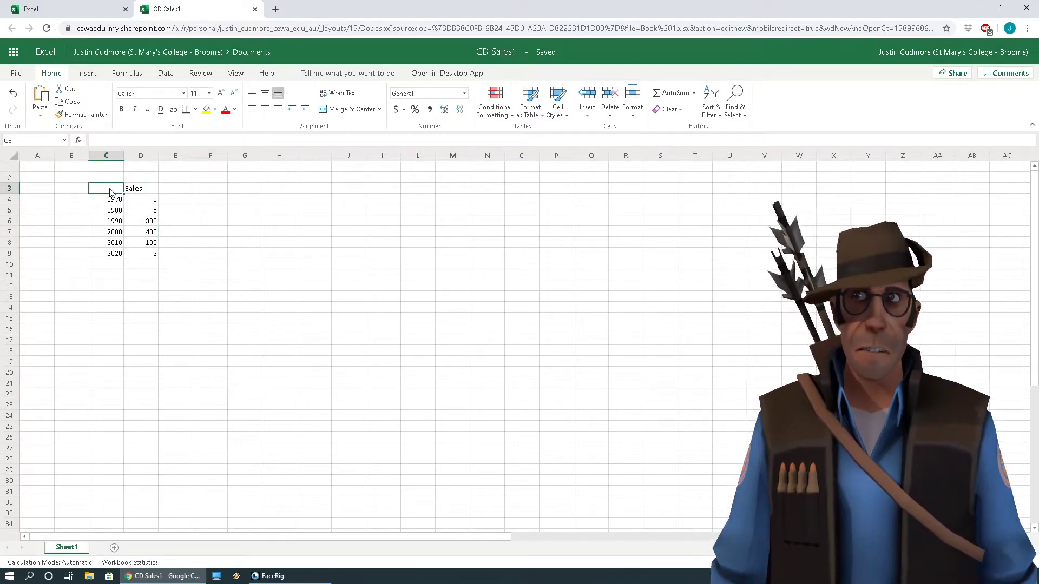
pyautogui.write('Y')
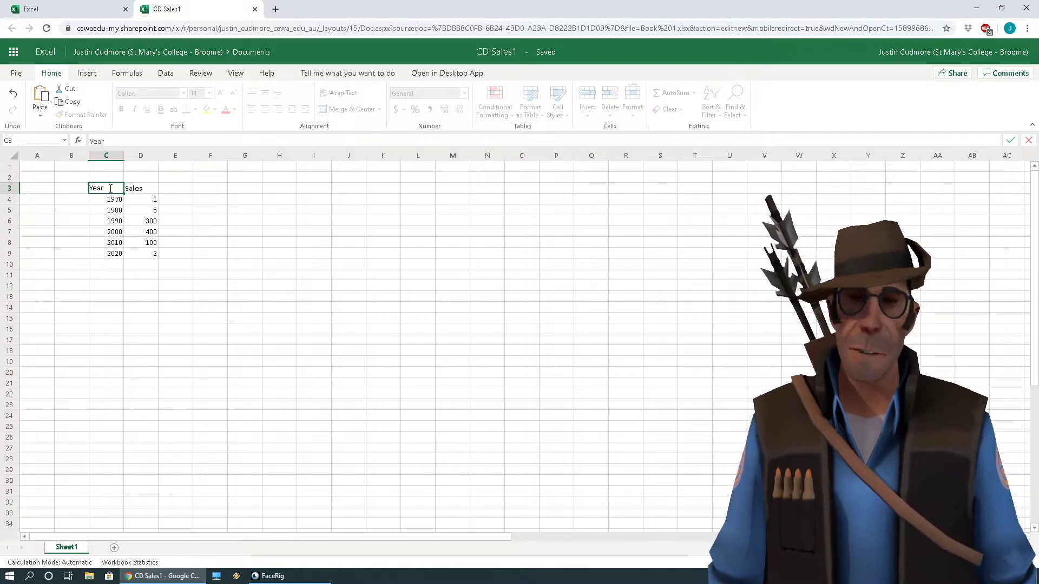
pyautogui.write('ear')
pyautogui.click(191, 228)
# - Centre the headings in C3:D3 horizontally
pyautogui.moveTo(106, 189); pyautogui.dragTo(136, 196)
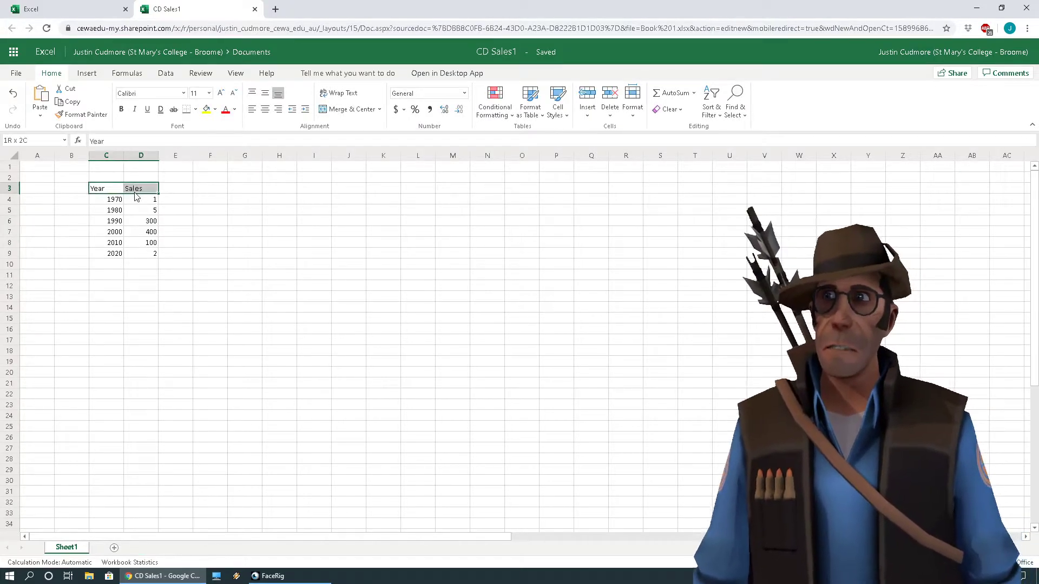
pyautogui.click(266, 110)
pyautogui.click(216, 252)
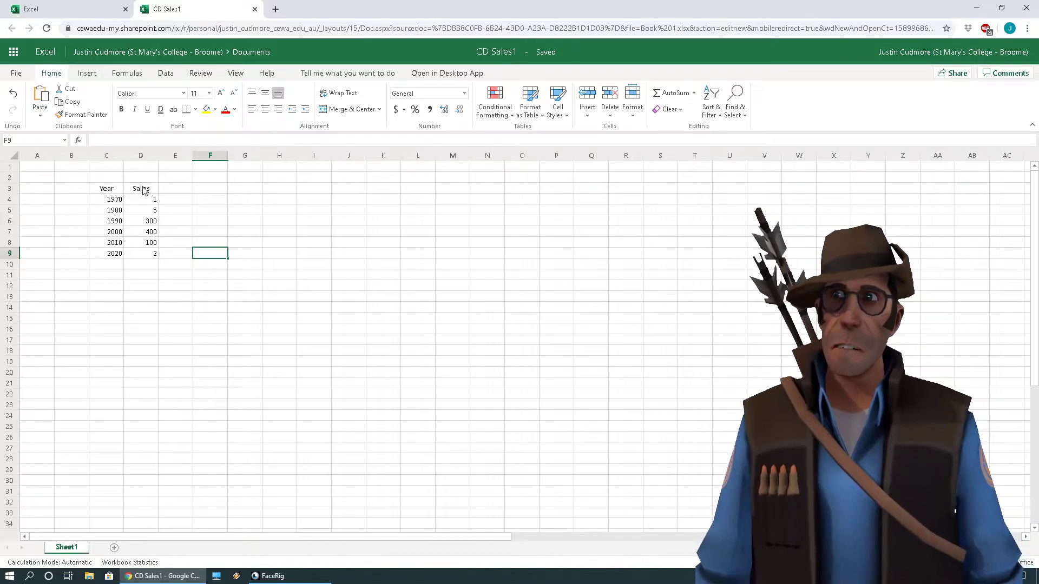
# - Insert a basic 2-D line chart from C3:D9 with both column headings included, and place it beside the table
pyautogui.moveTo(136, 191); pyautogui.dragTo(118, 252)
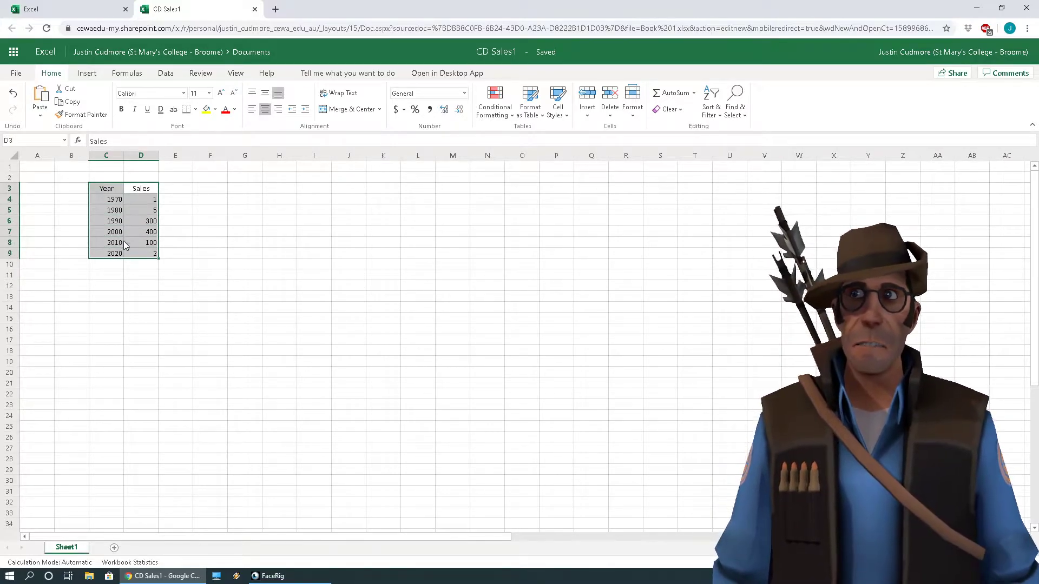
pyautogui.click(96, 76)
pyautogui.click(249, 120)
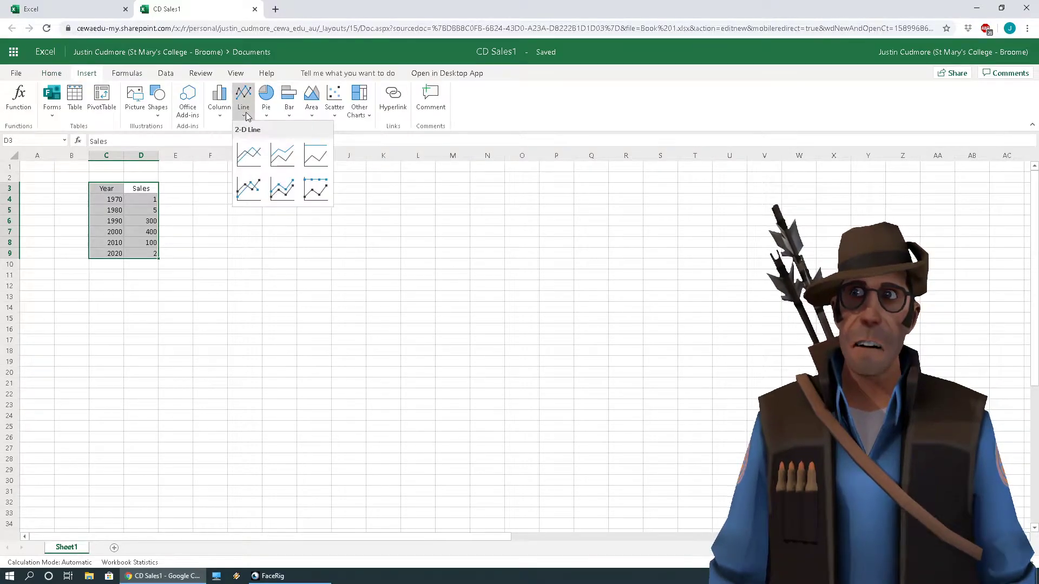
pyautogui.click(258, 167)
pyautogui.moveTo(586, 383); pyautogui.dragTo(366, 268)
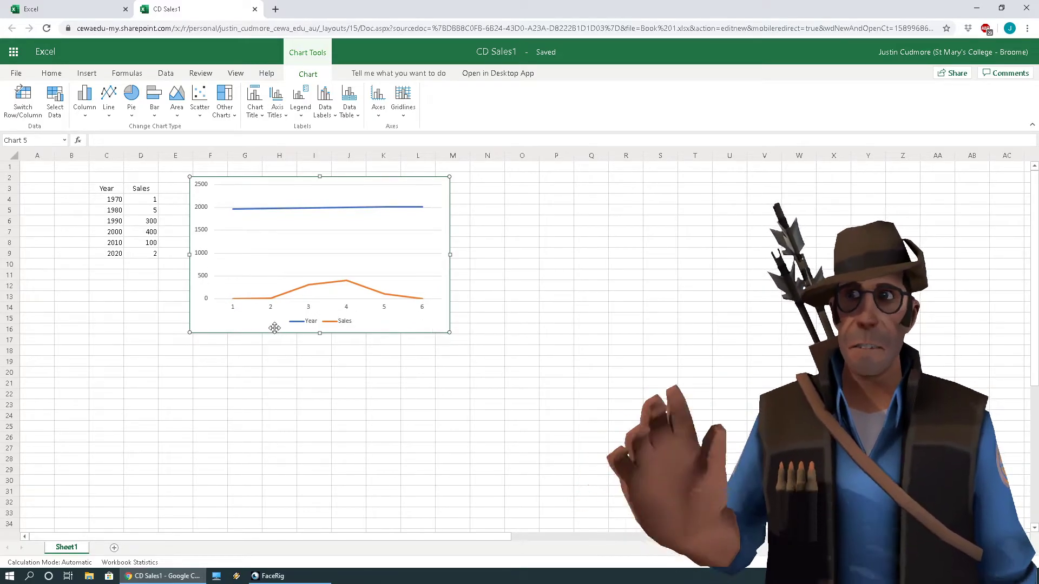
# - Delete the two-series line chart and clear the Year heading from cell C3
pyautogui.click(108, 192)
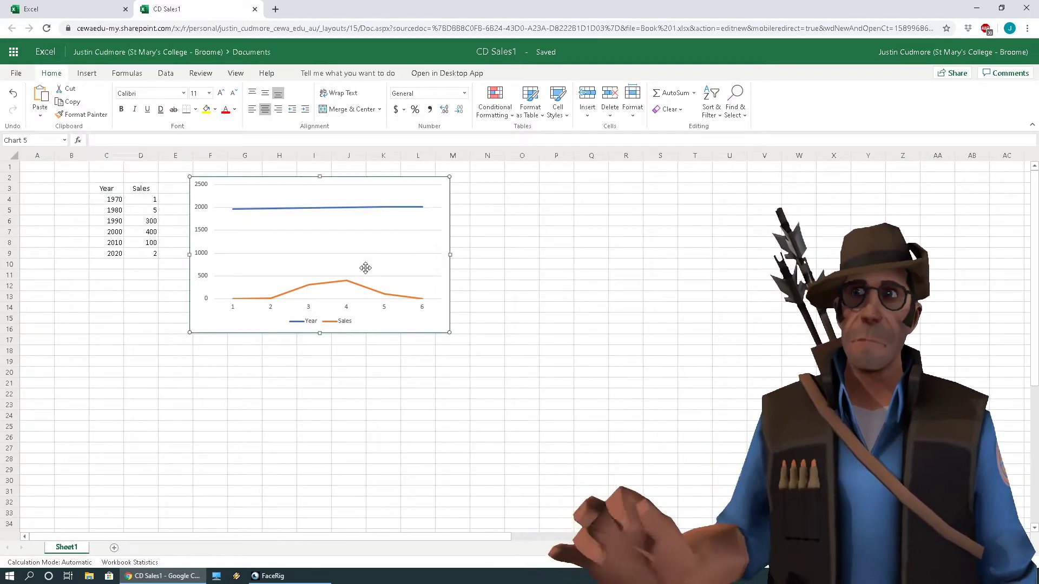
pyautogui.press('Delete')
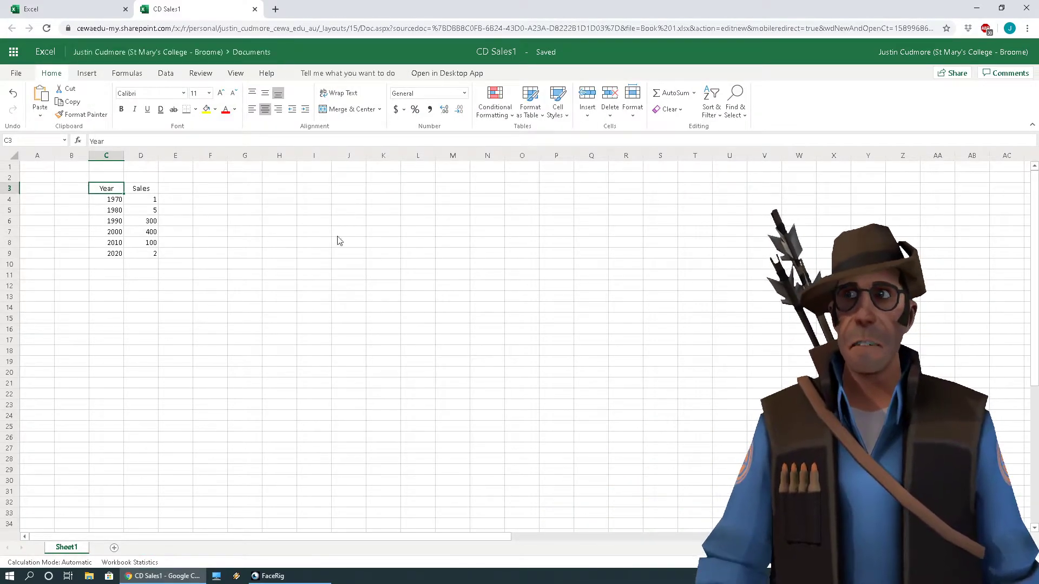
pyautogui.click(114, 212)
pyautogui.click(97, 192)
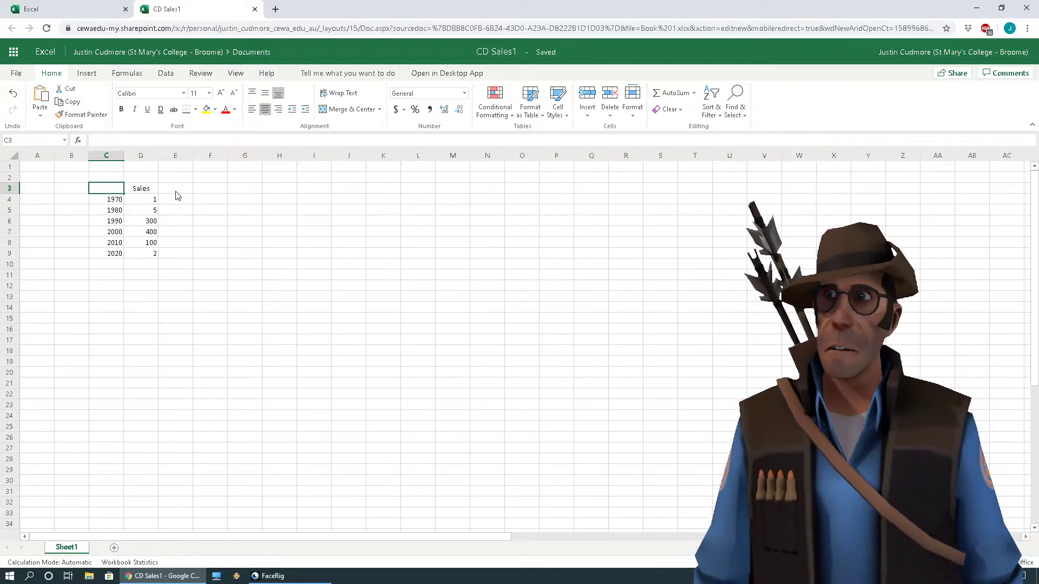
# - Create a basic 2-D line chart from C3:D9 with the year heading cell blank, and position it beside the table
pyautogui.moveTo(146, 189); pyautogui.dragTo(120, 254)
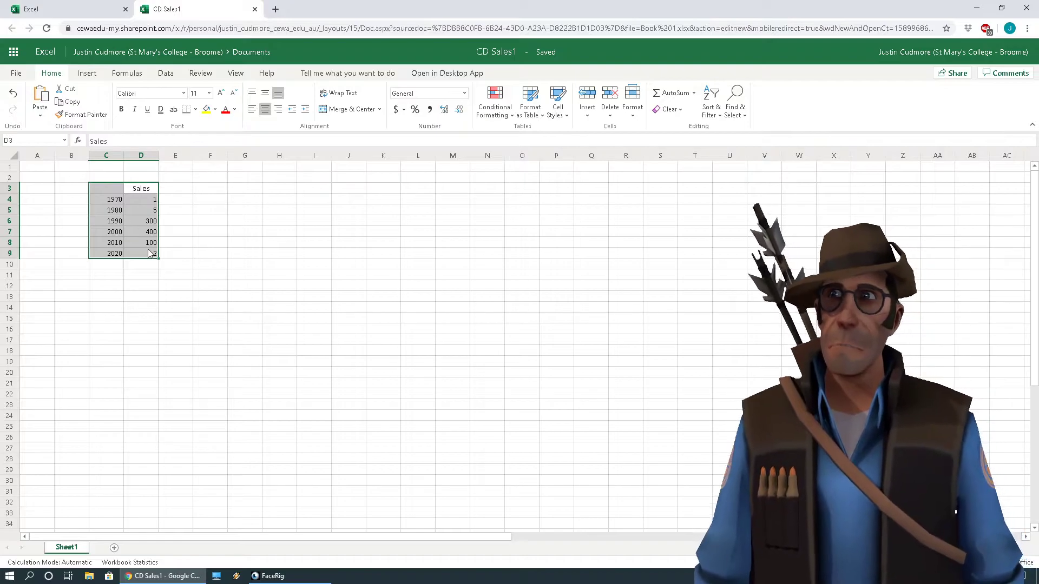
pyautogui.click(96, 74)
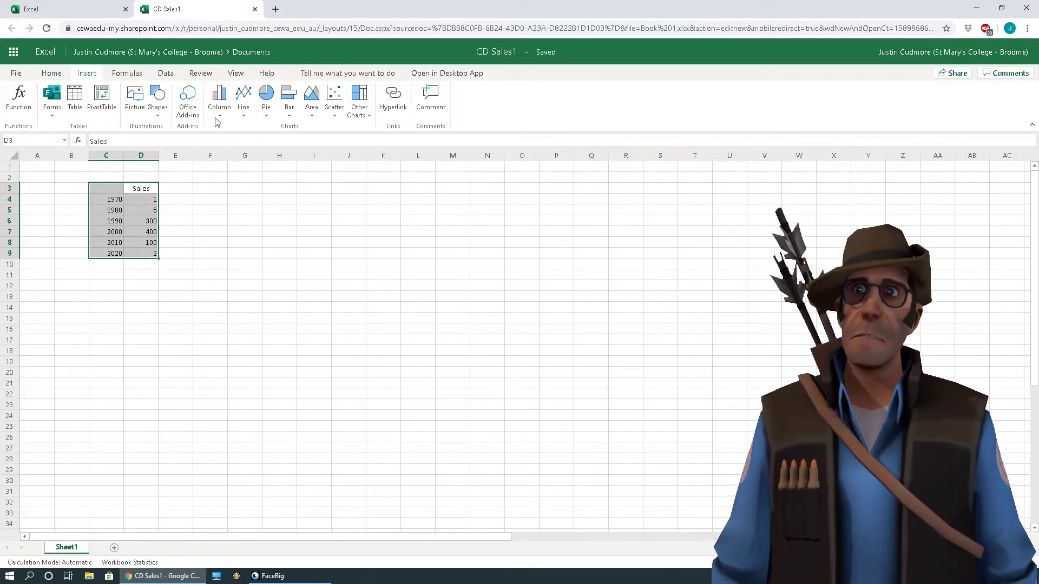
pyautogui.click(245, 111)
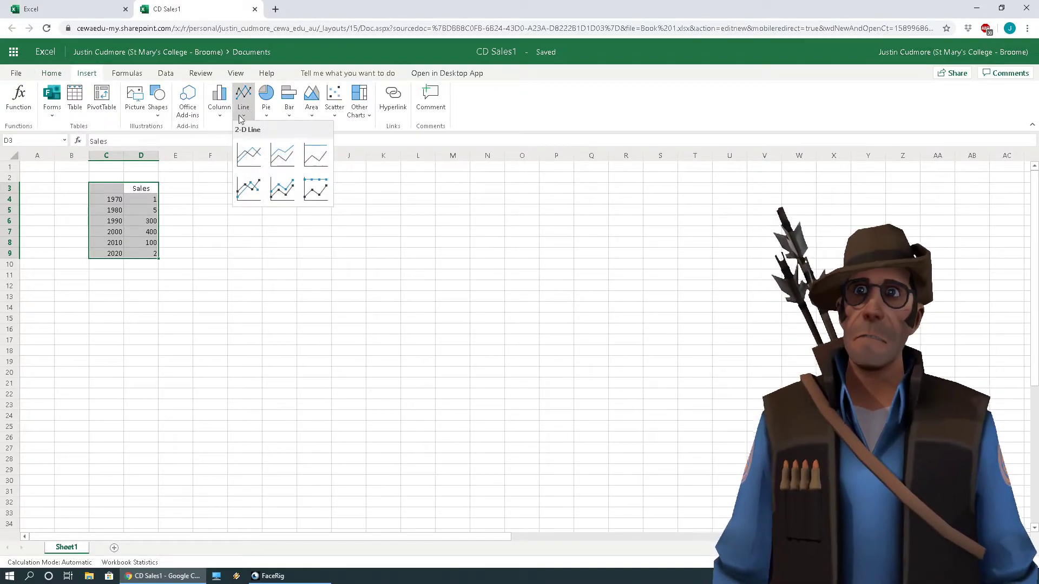
pyautogui.click(256, 164)
pyautogui.moveTo(475, 320); pyautogui.dragTo(270, 239)
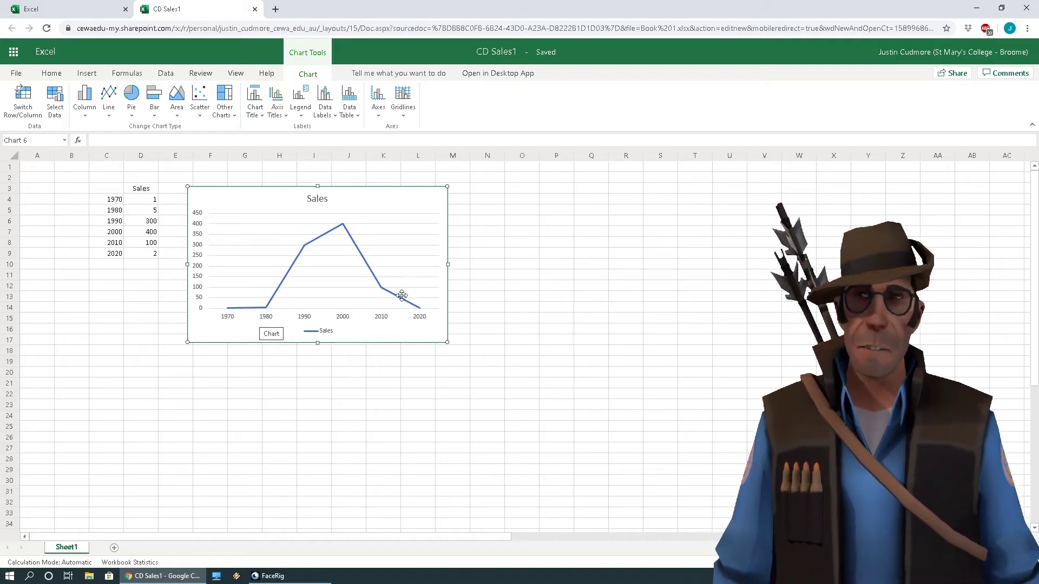
# - Set the 1980 sales value in D5 to 100 and the 2000 sales value in D7 to 700
pyautogui.click(150, 214)
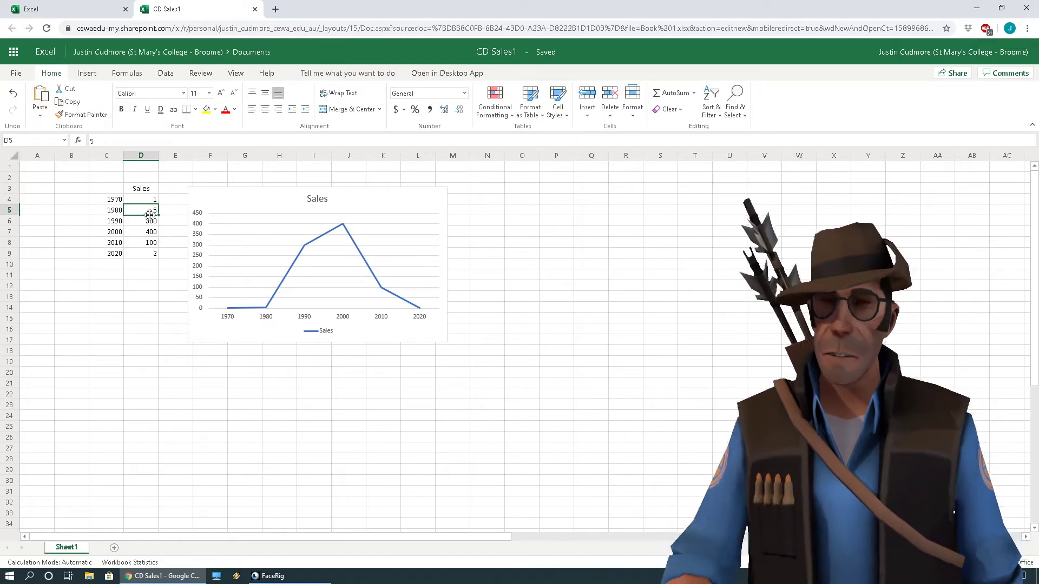
pyautogui.write('100')
pyautogui.press('Return')
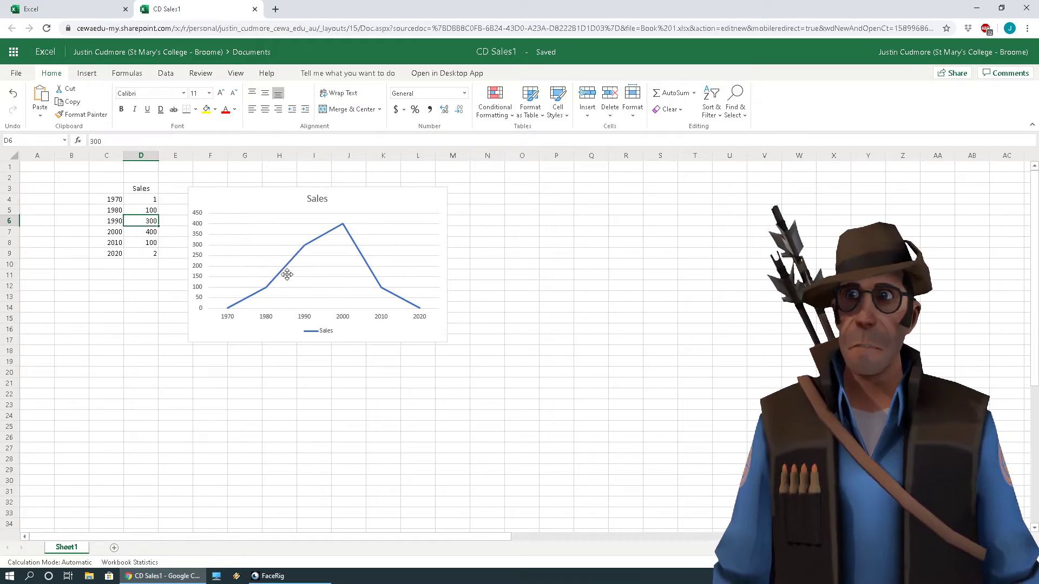
pyautogui.click(141, 236)
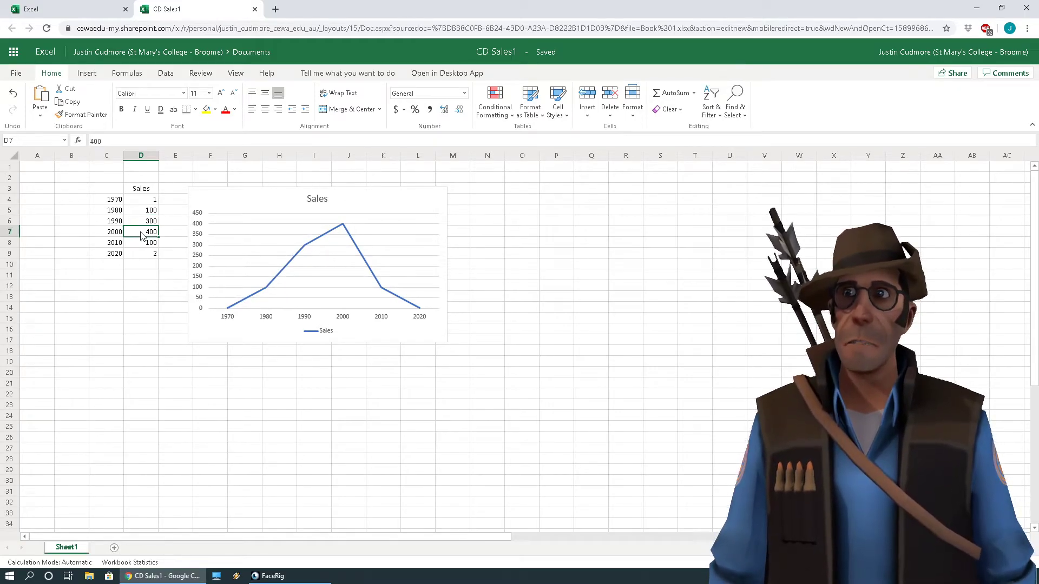
pyautogui.write('700')
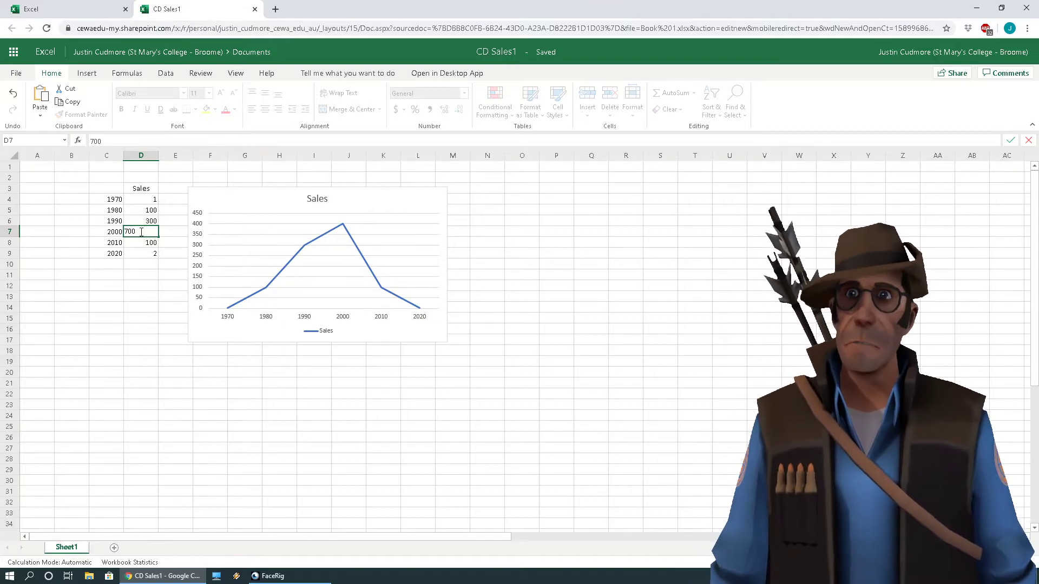
pyautogui.press('Return')
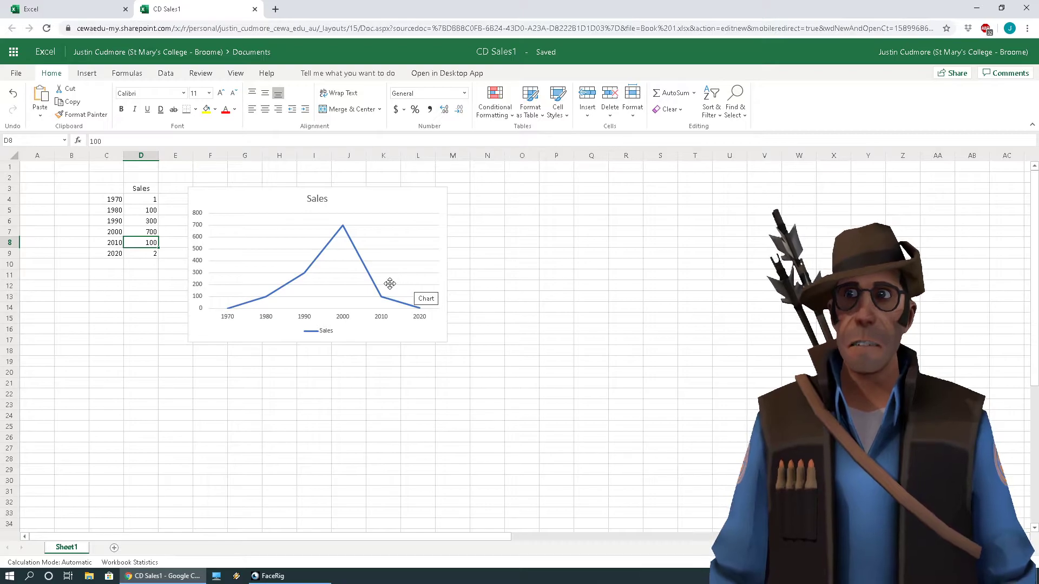
# - Change the heading in D3 to "Sales of CD's" so the chart title follows it
pyautogui.click(139, 193)
pyautogui.write('T')
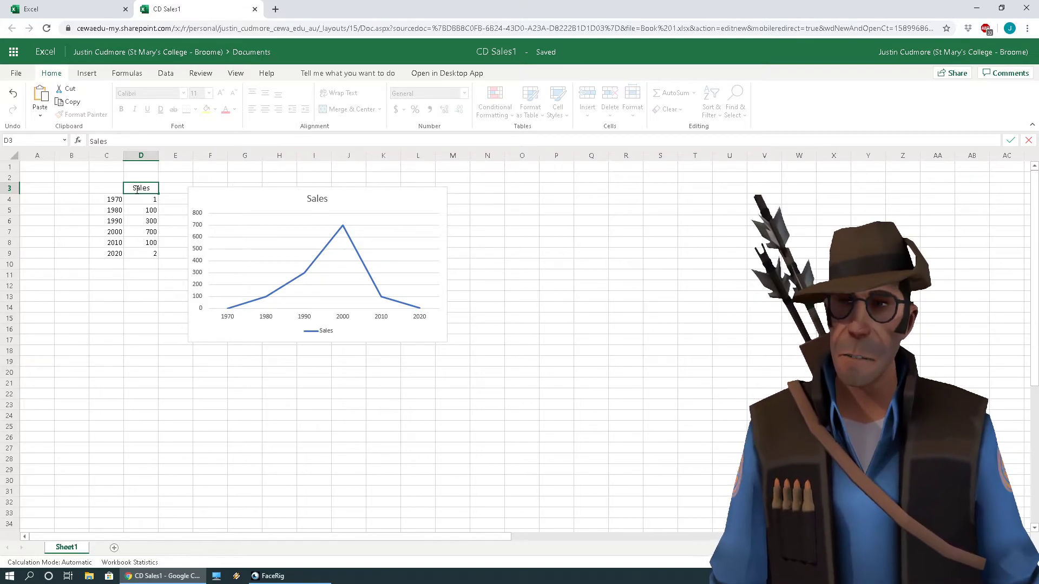
pyautogui.write('ales of CD')
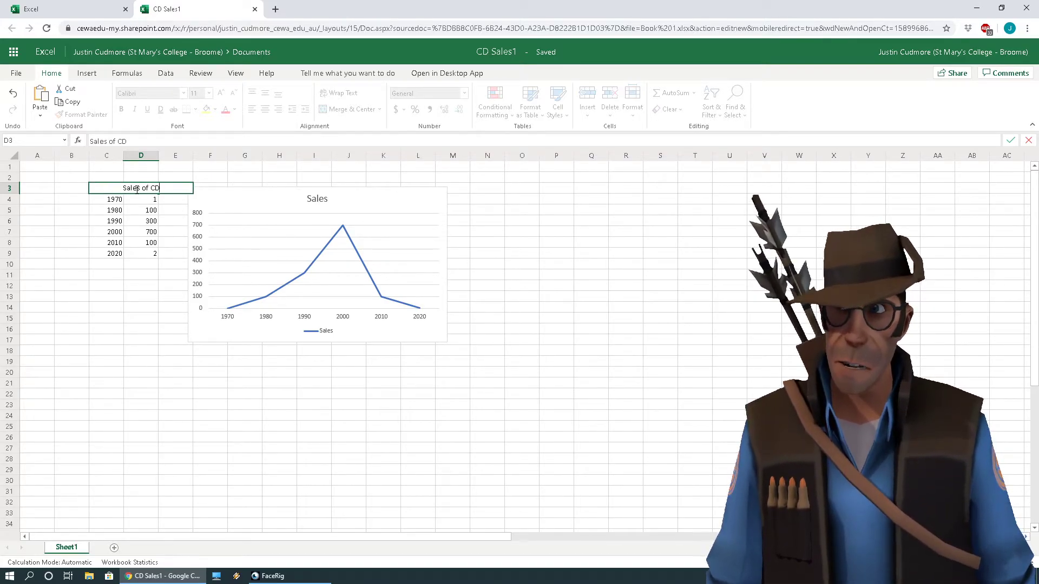
pyautogui.write("'s")
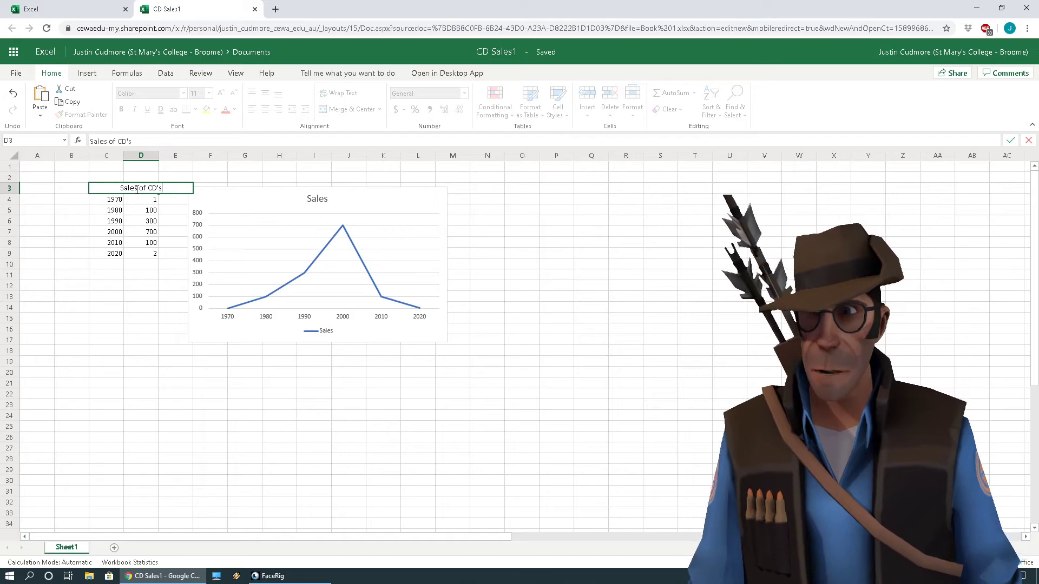
pyautogui.press('Return')
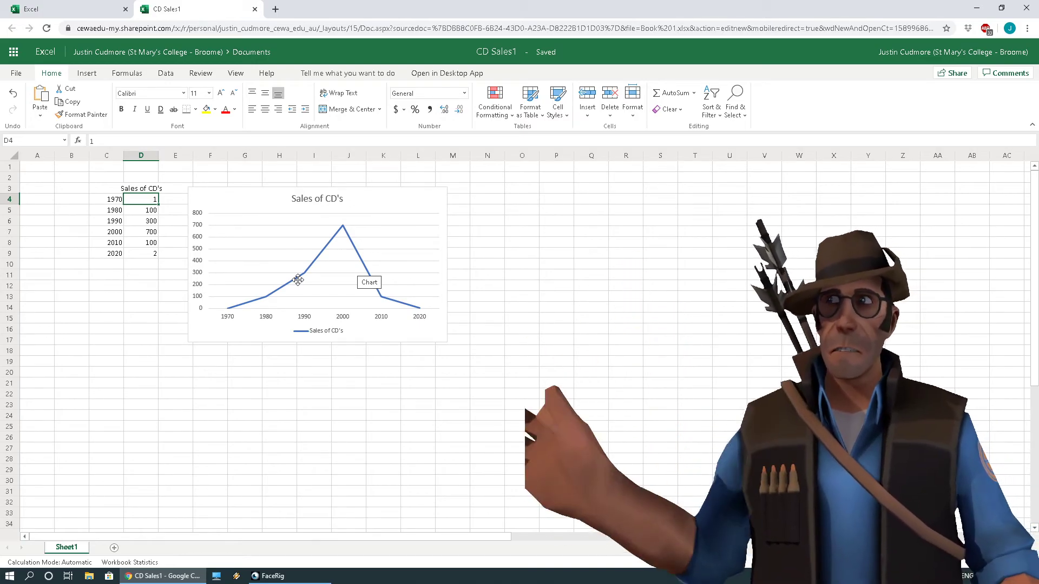
# - Change the heading in D3 back to "Sales" and select the blank cell C3
pyautogui.click(298, 279)
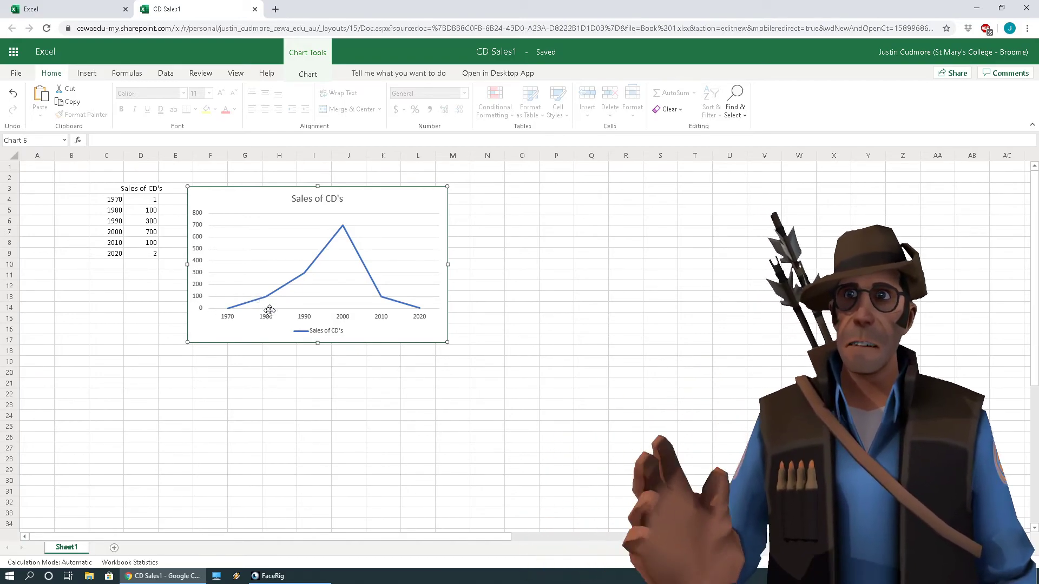
pyautogui.click(112, 190)
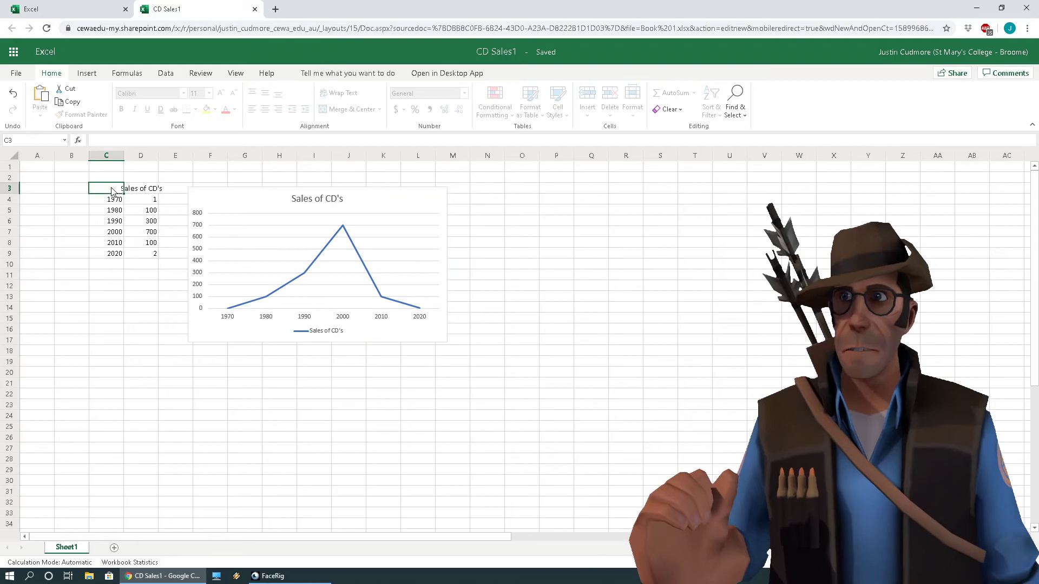
pyautogui.click(141, 191)
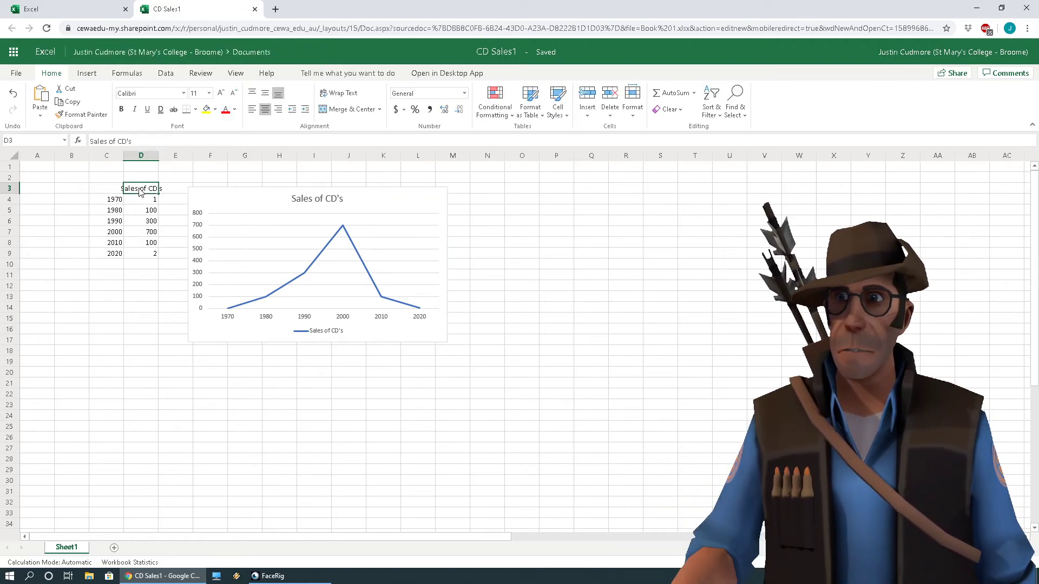
pyautogui.write('Sales')
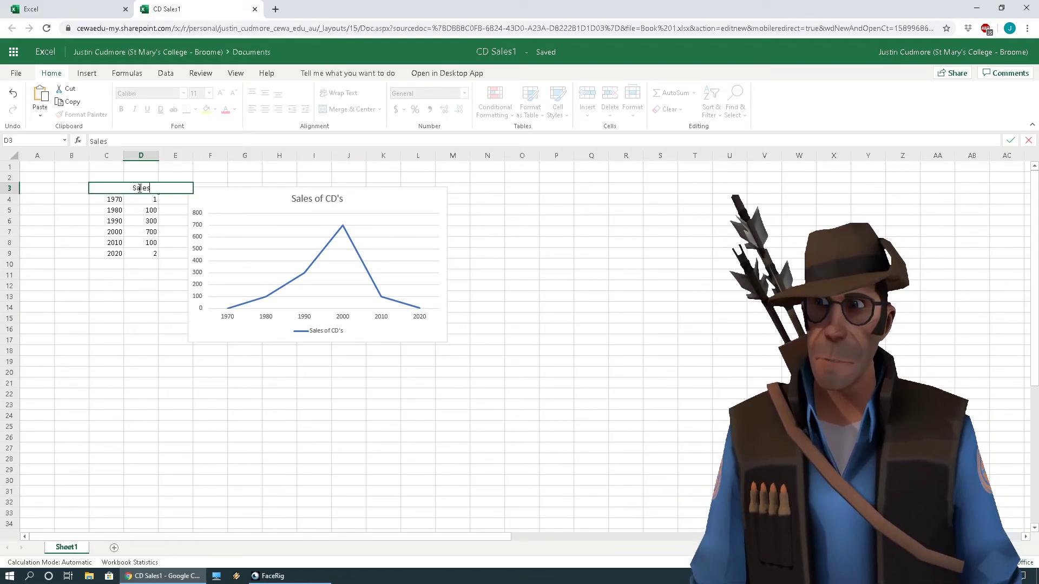
pyautogui.click(151, 225)
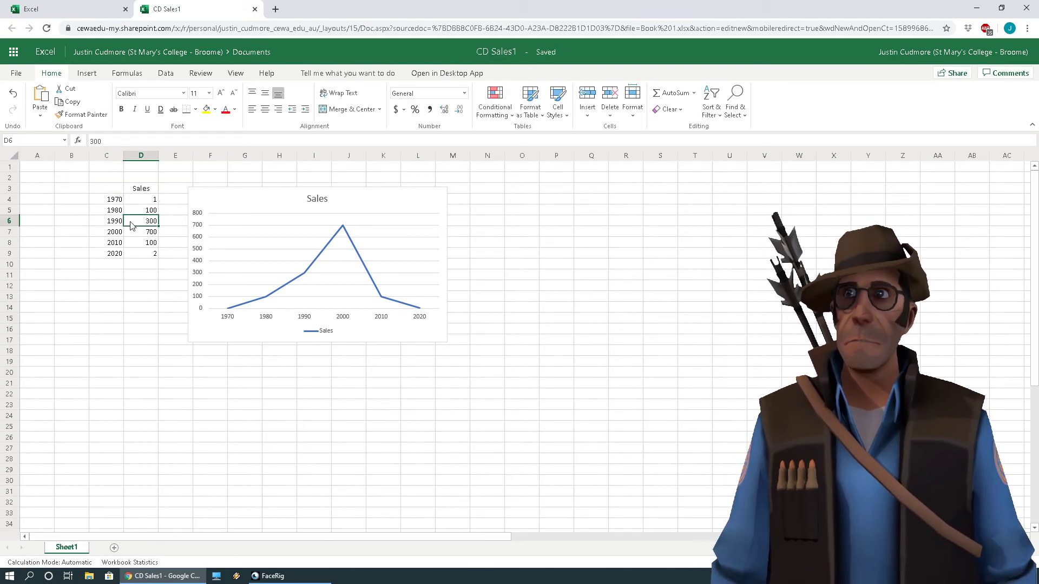
pyautogui.click(110, 192)
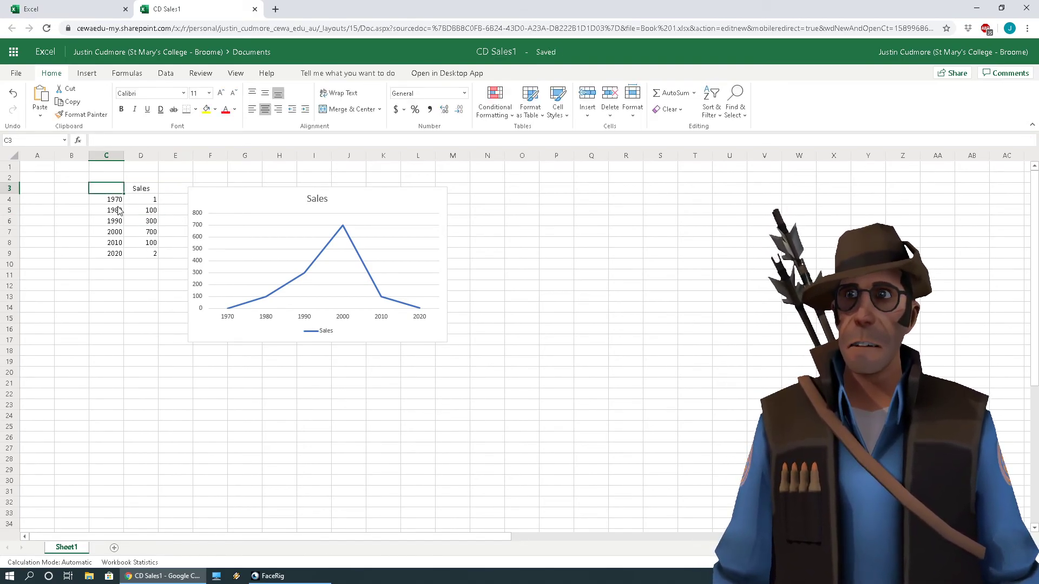